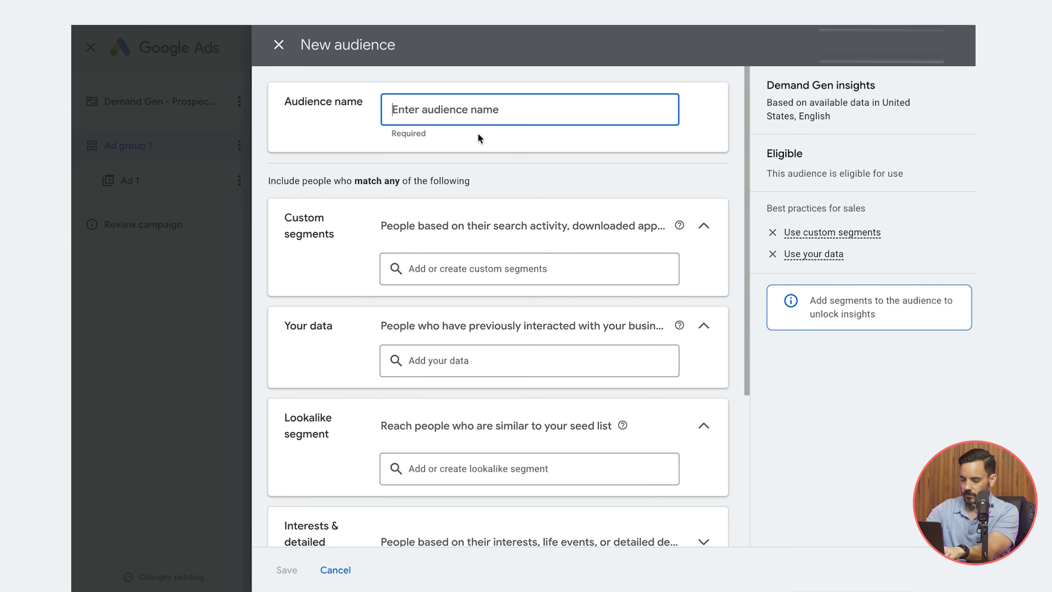
Step: Name the new audience "DG - Prospecting - 3"
text(DG - Pro)
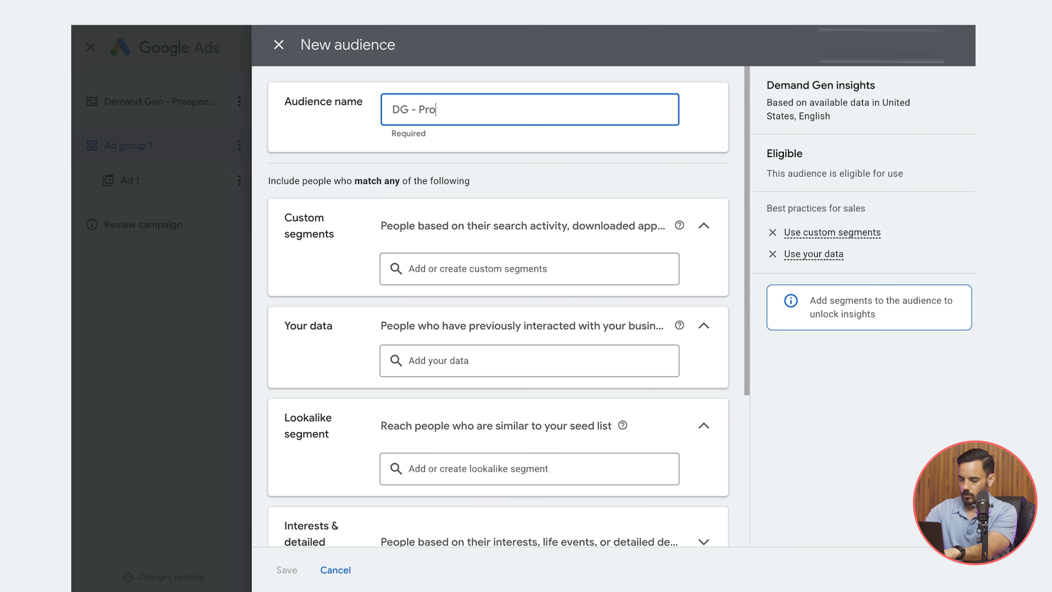
text(specting - )
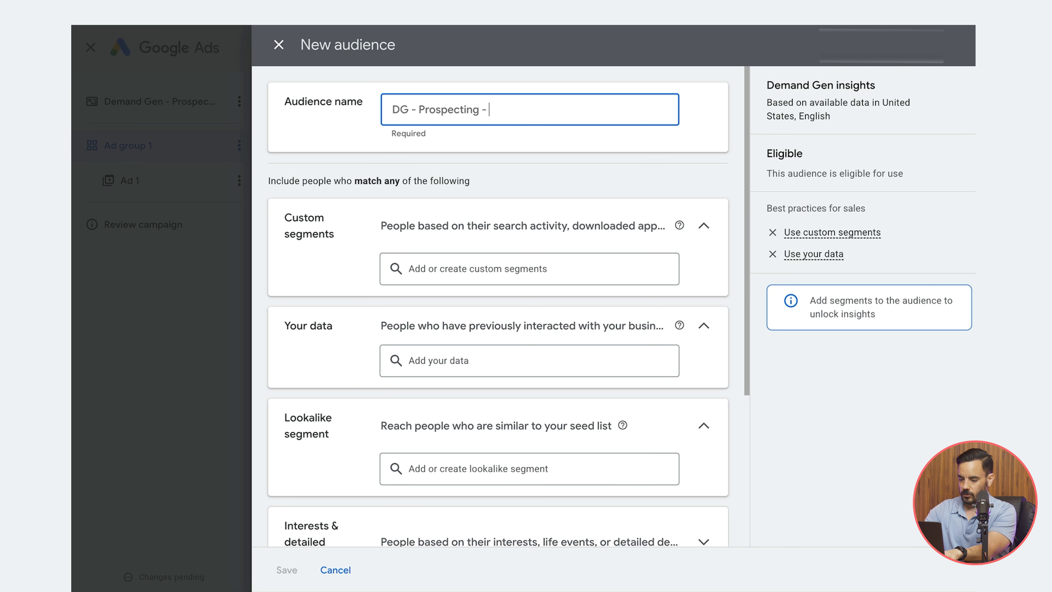
text(3)
Step: Start a new lookalike segment for the audience and name it "All Customers LLA"
scroll(330, 165, down, 1)
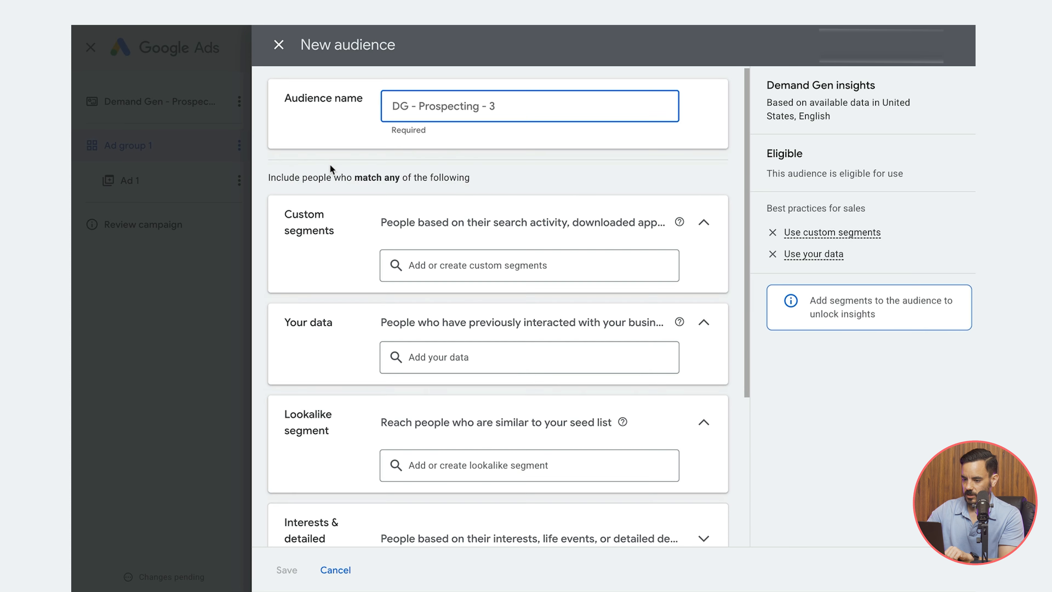
scroll(330, 165, down, 2)
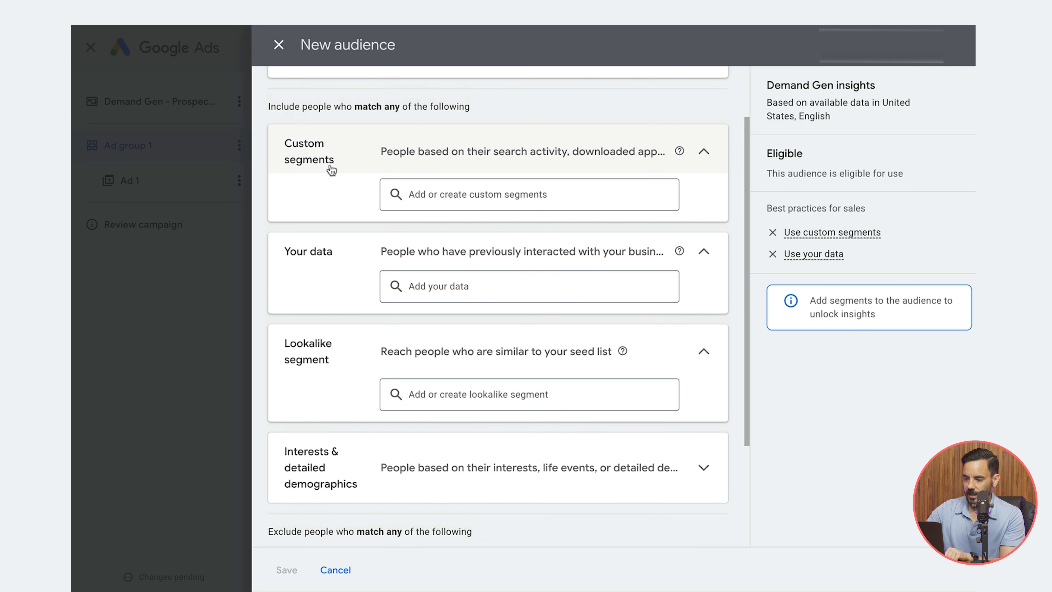
scroll(350, 202, down, 1)
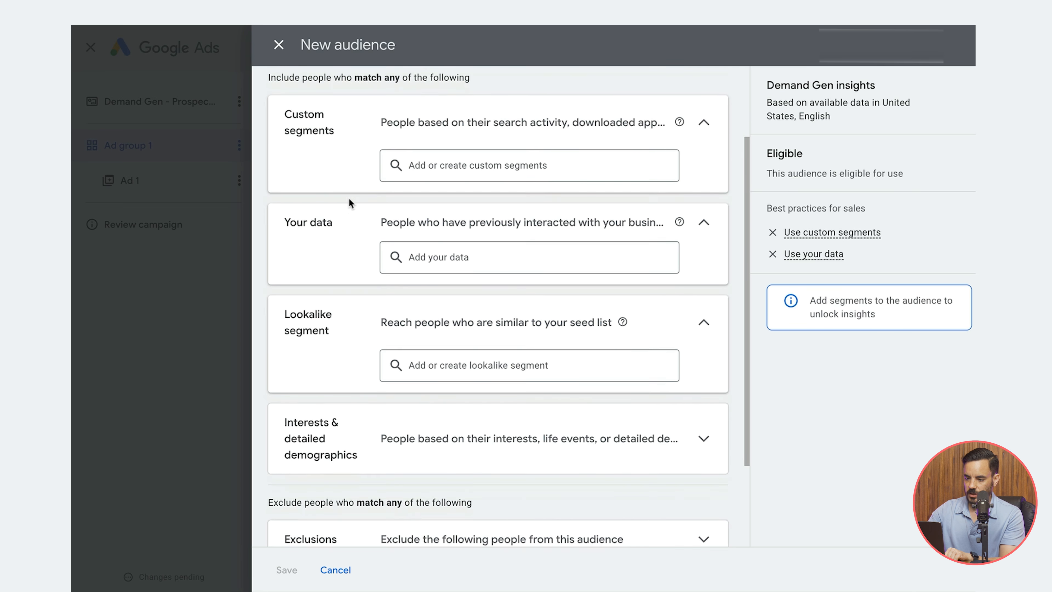
click(446, 349)
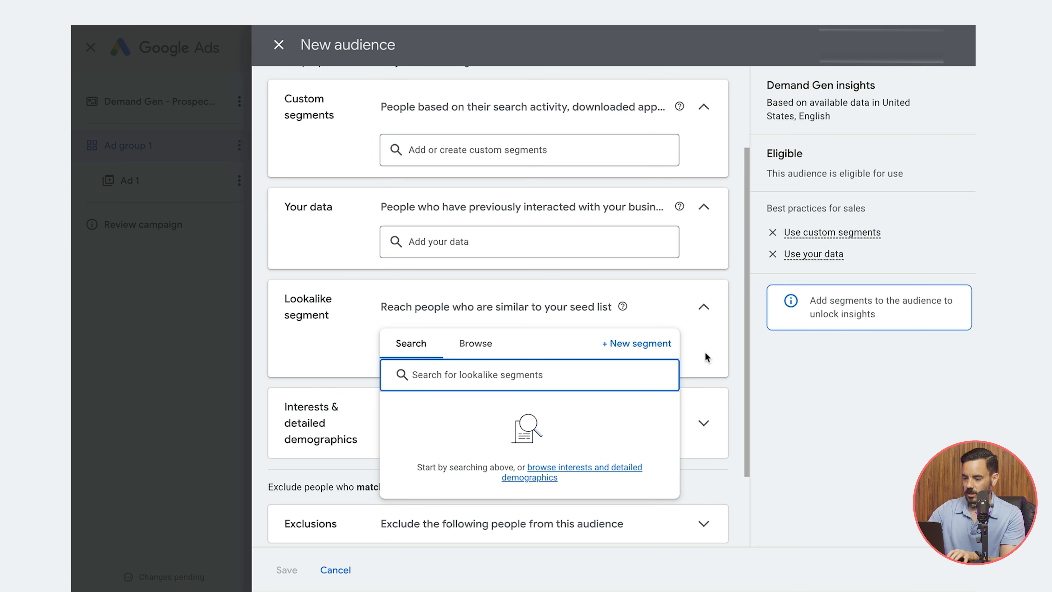
click(634, 344)
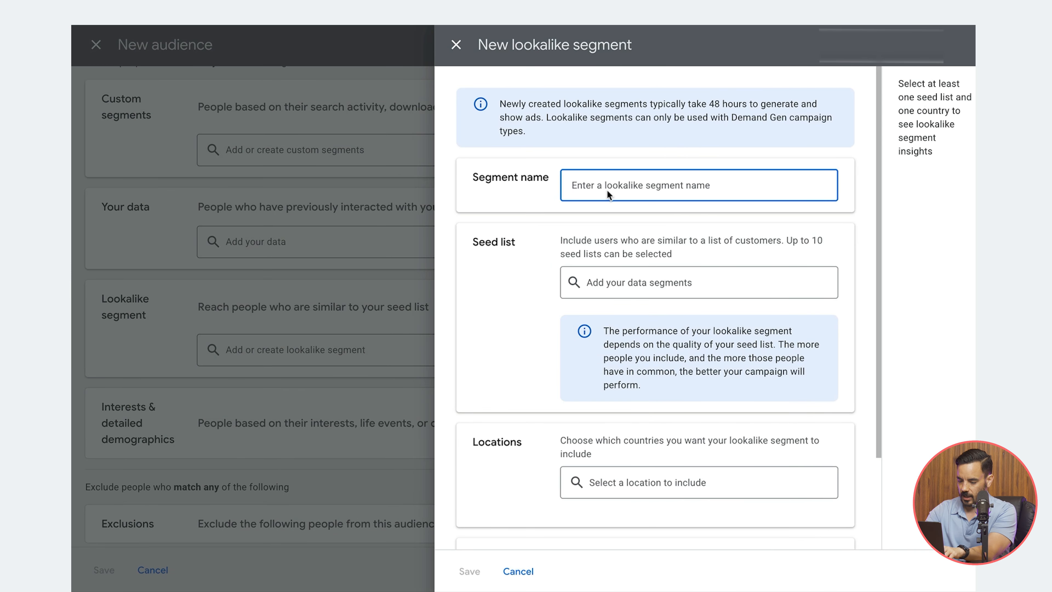
text(All Customers)
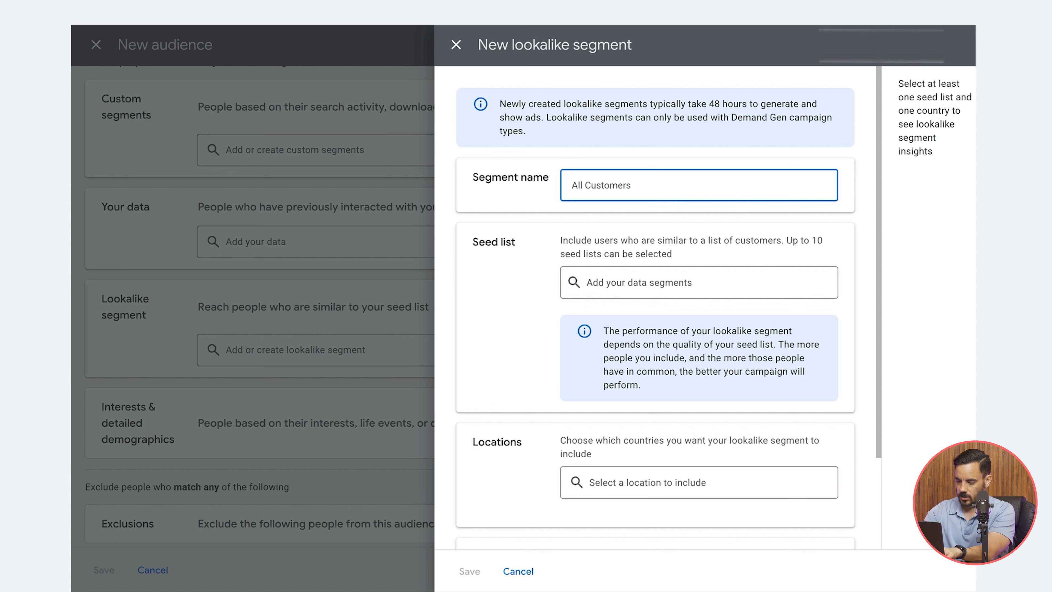
text( LLA)
Step: Add the "All converters" website visitors segment to the lookalike segment's seed list
scroll(616, 216, down, 2)
click(617, 216)
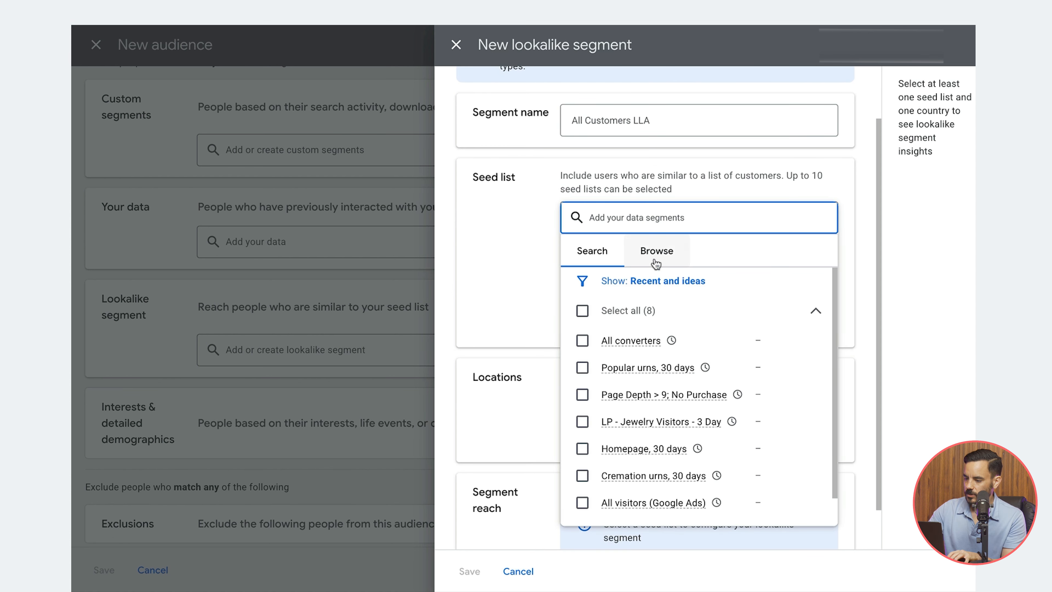
click(656, 261)
click(721, 346)
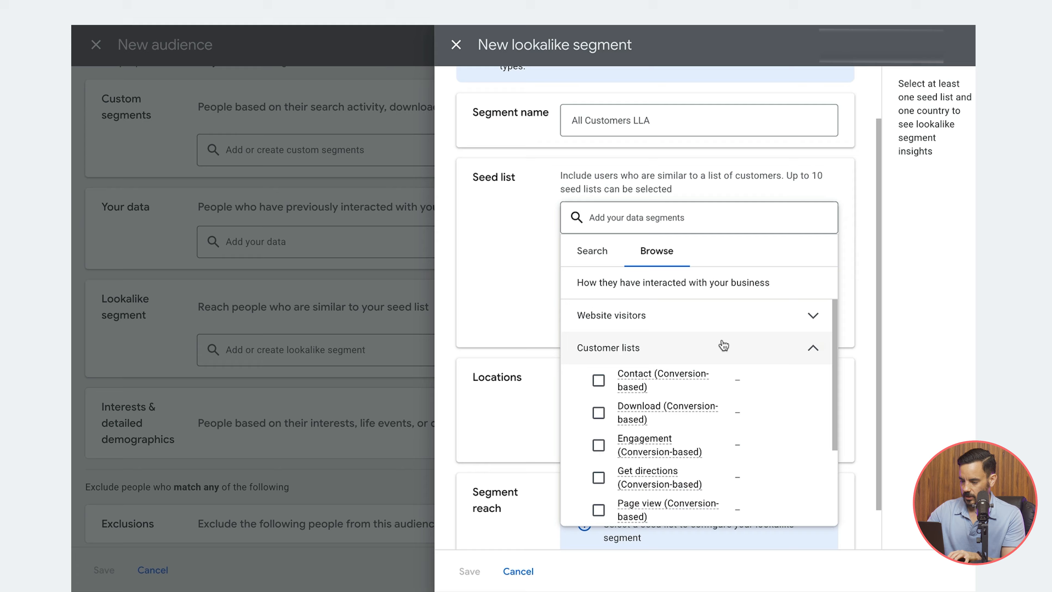
click(700, 327)
scroll(692, 365, down, 2)
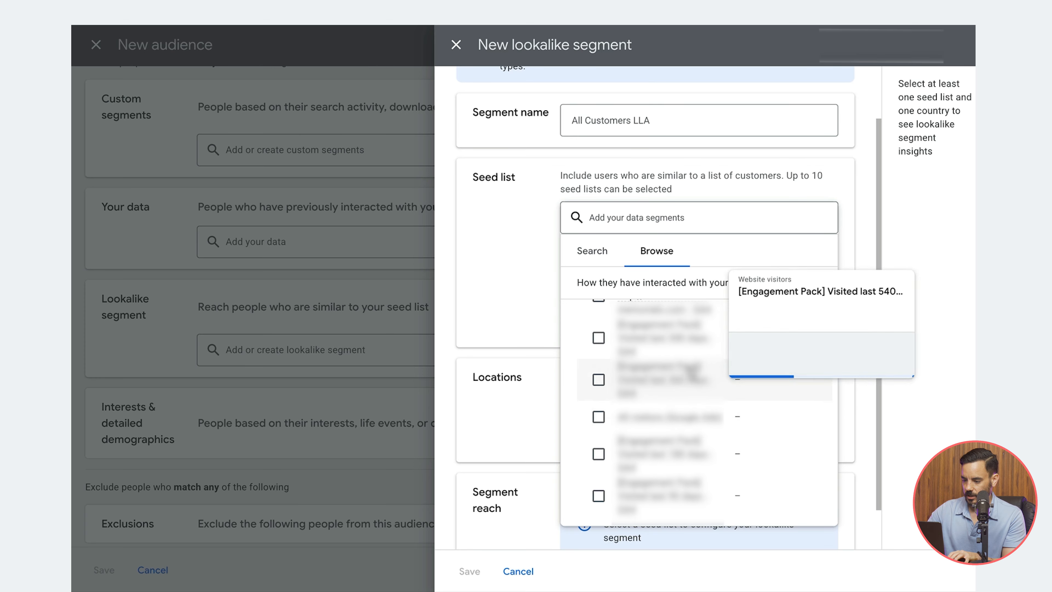
click(599, 433)
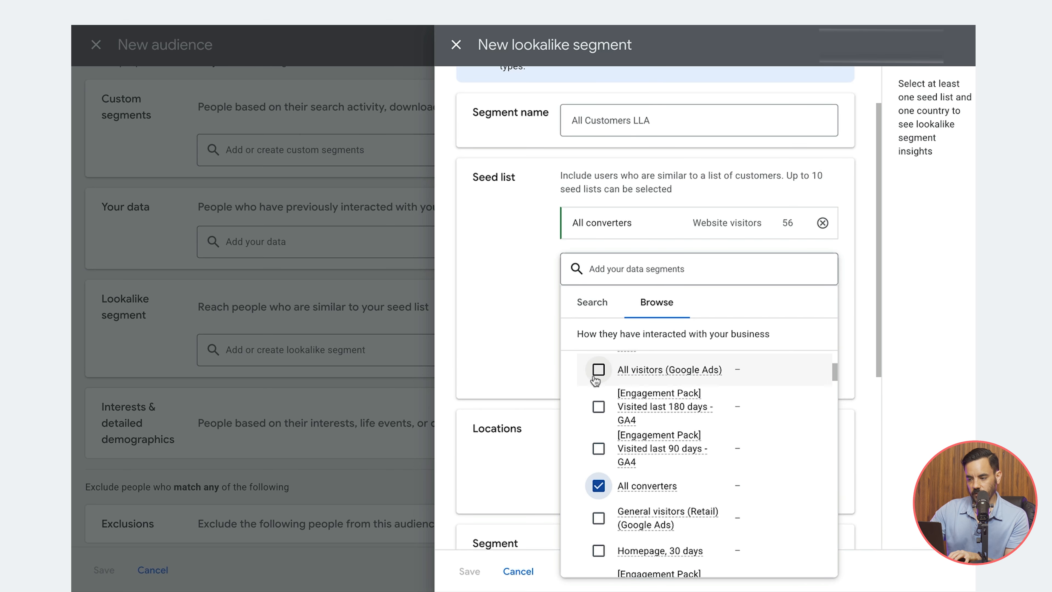
click(483, 260)
Step: Include the United States as the lookalike segment's location
scroll(522, 240, down, 3)
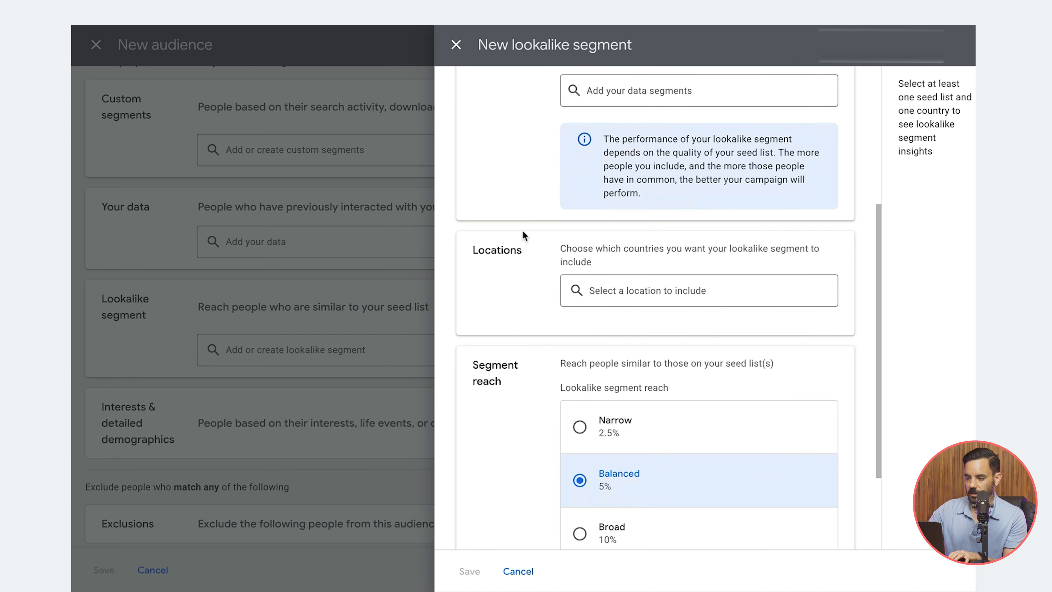
scroll(524, 235, down, 1)
click(634, 270)
text(uni)
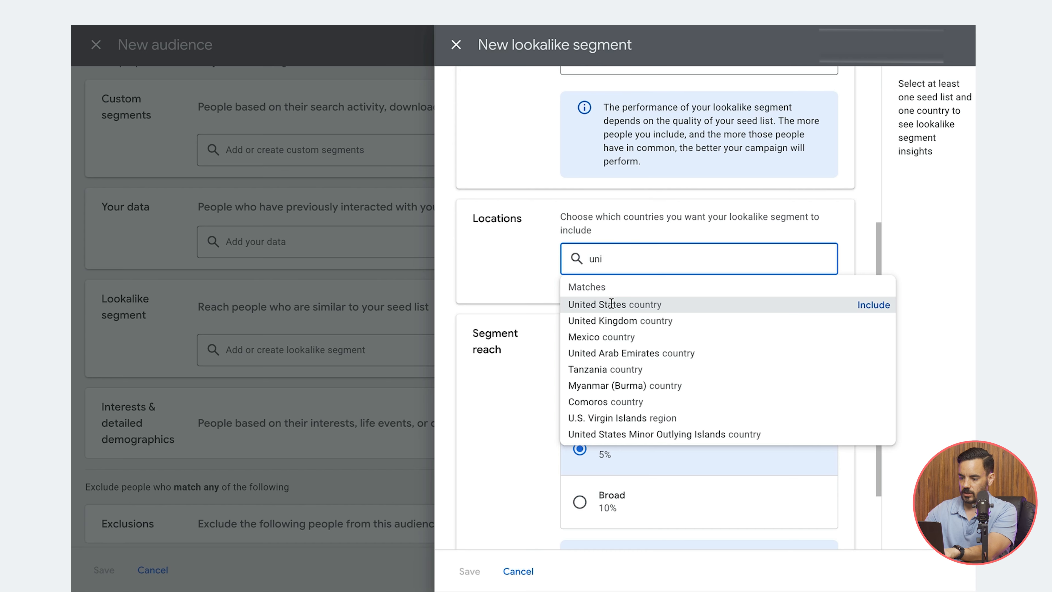
click(606, 304)
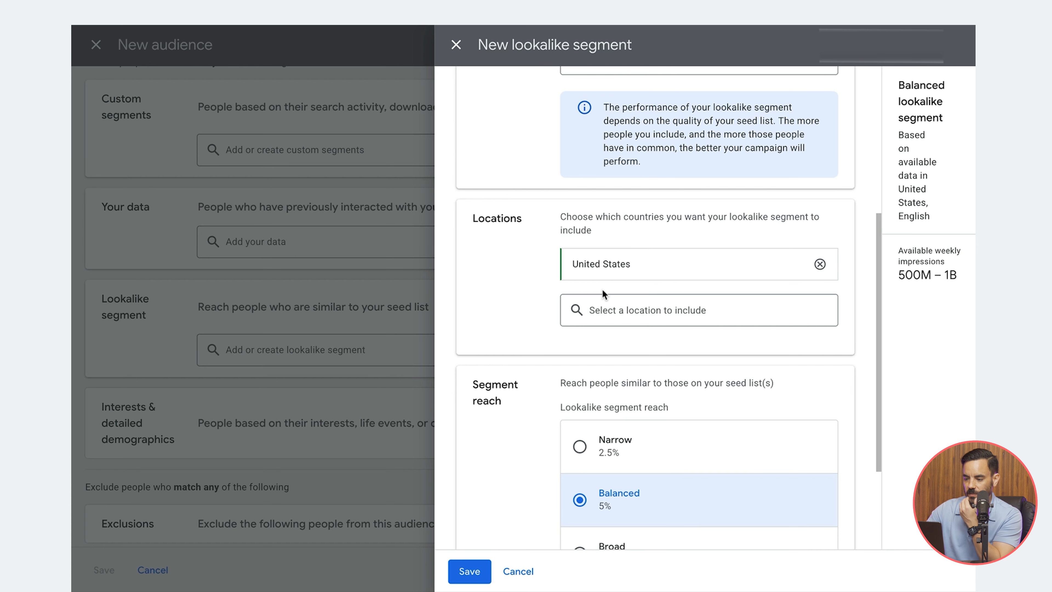
Step: Compare the Broad 10% reach, return to Balanced 5%, and try to save the lookalike segment
scroll(602, 290, down, 4)
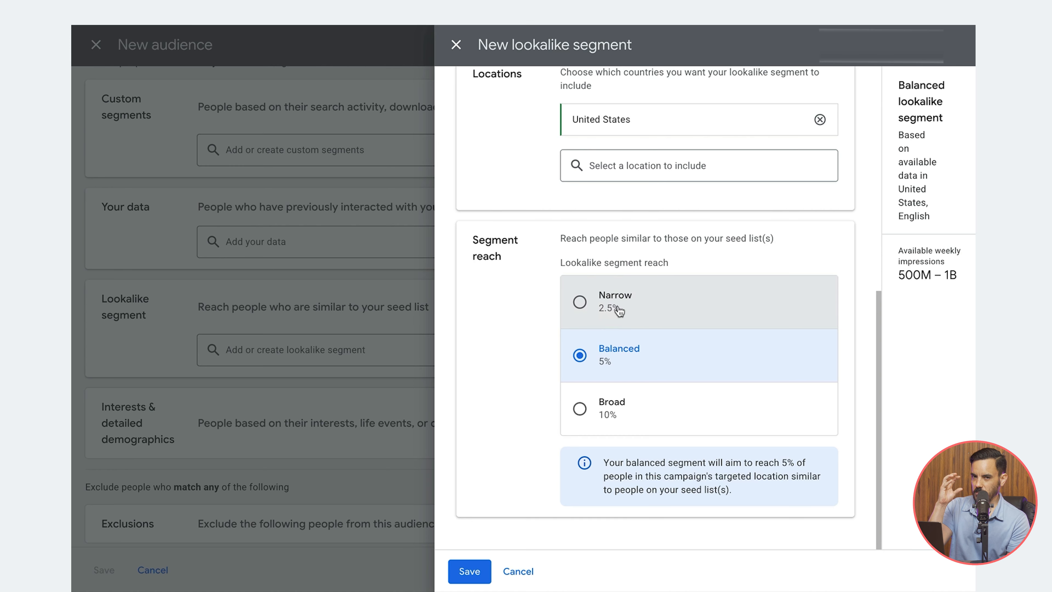
click(624, 409)
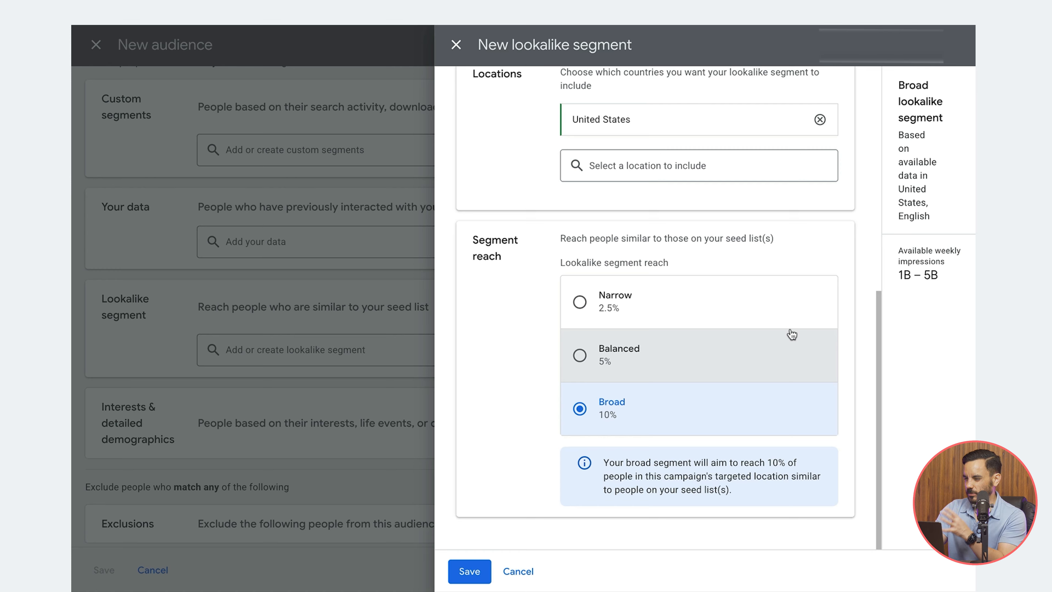
click(754, 346)
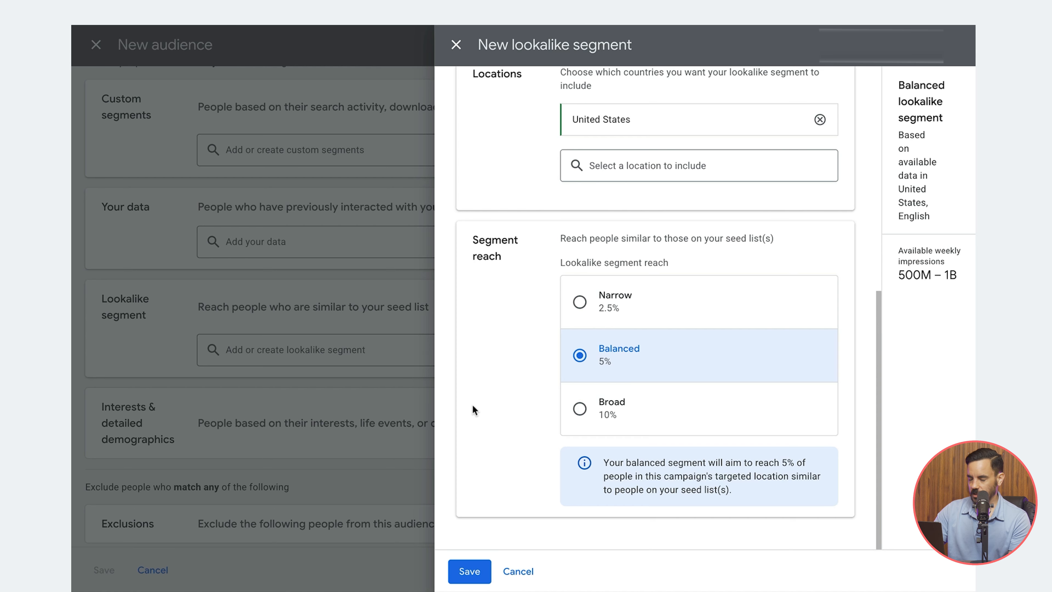
click(469, 571)
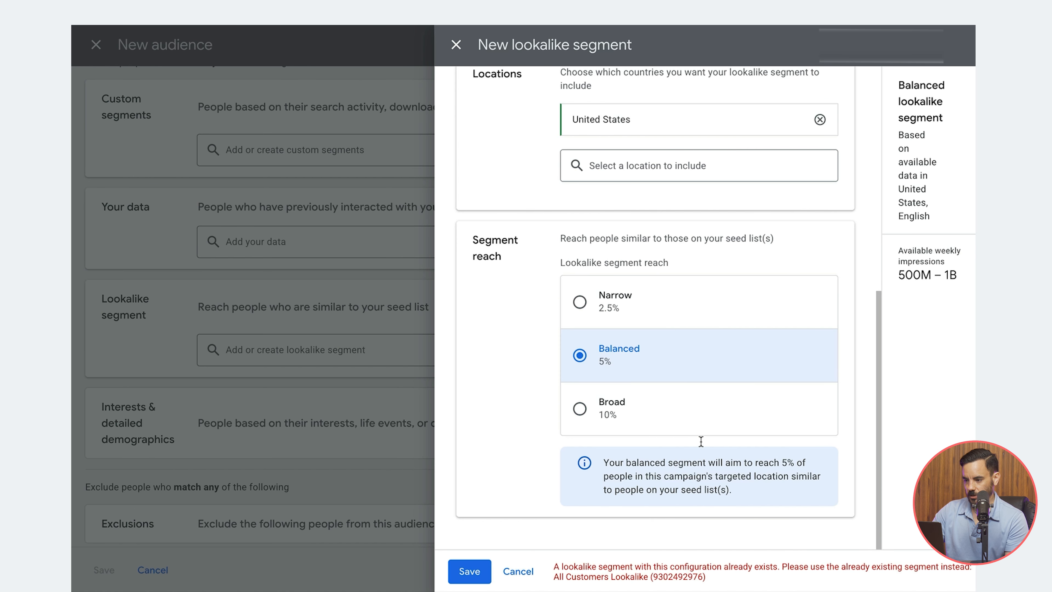
Step: Change the segment name to "All Customers LLA 2" and set the lookalike segment reach to Narrow 2.5%
scroll(701, 439, up, 10)
click(668, 185)
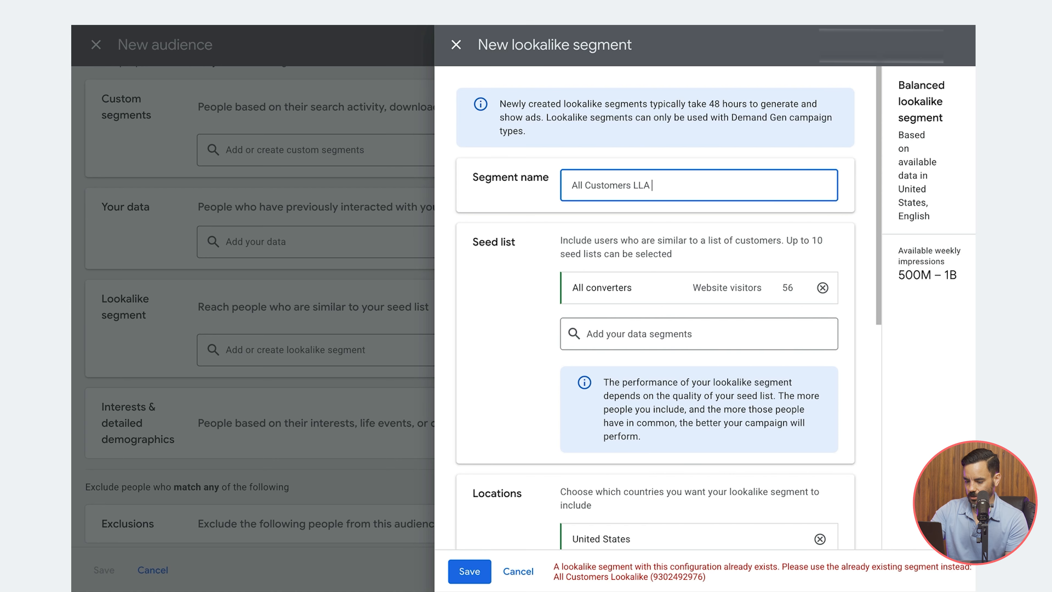
scroll(567, 486, down, 10)
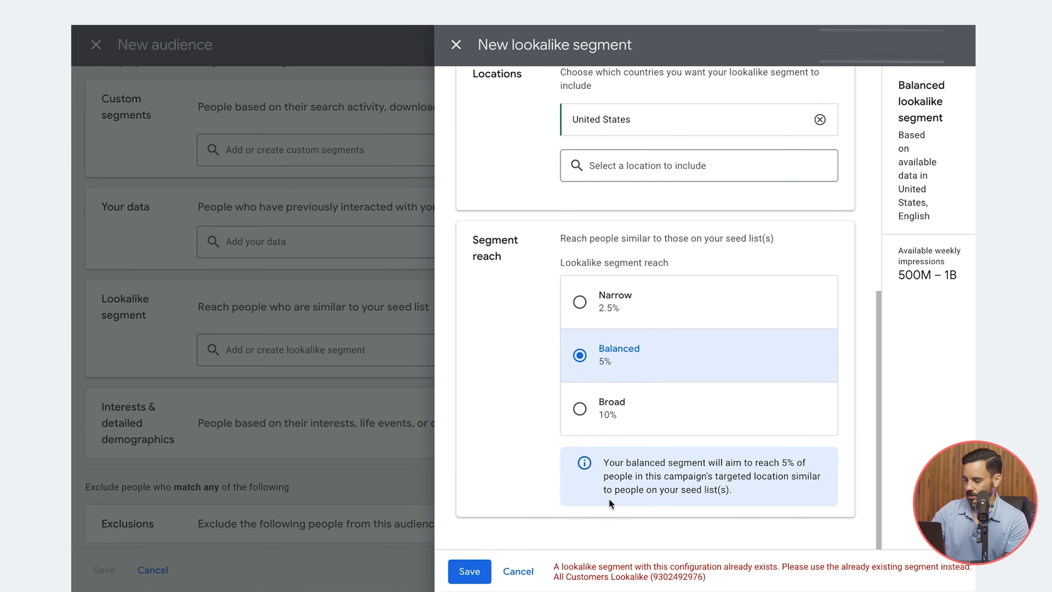
scroll(535, 400, up, 1)
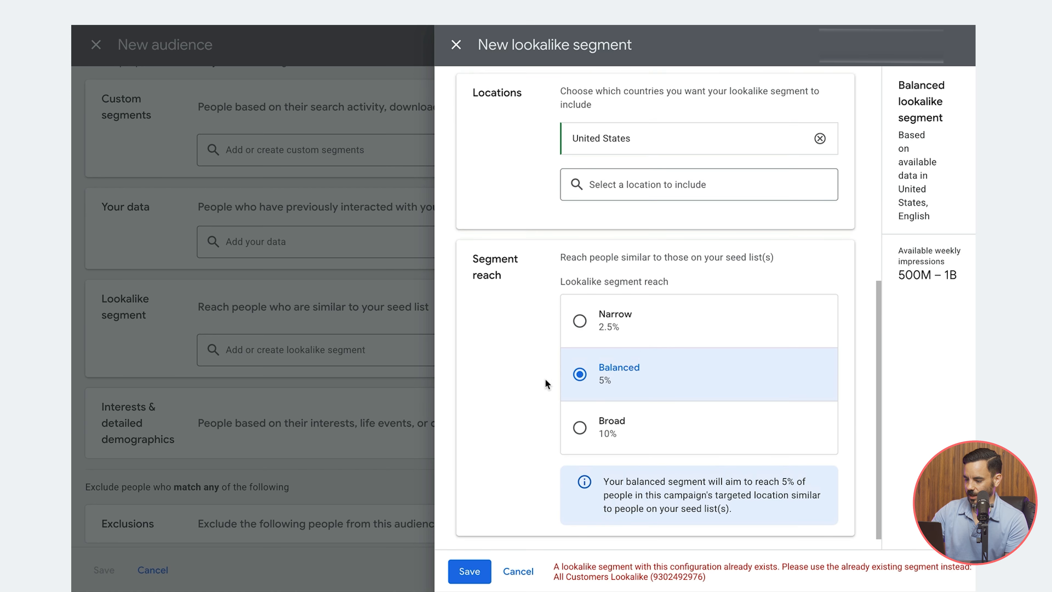
click(606, 334)
Step: Rename the lookalike segment to "All Customers LLA 2.5%"
scroll(542, 328, up, 8)
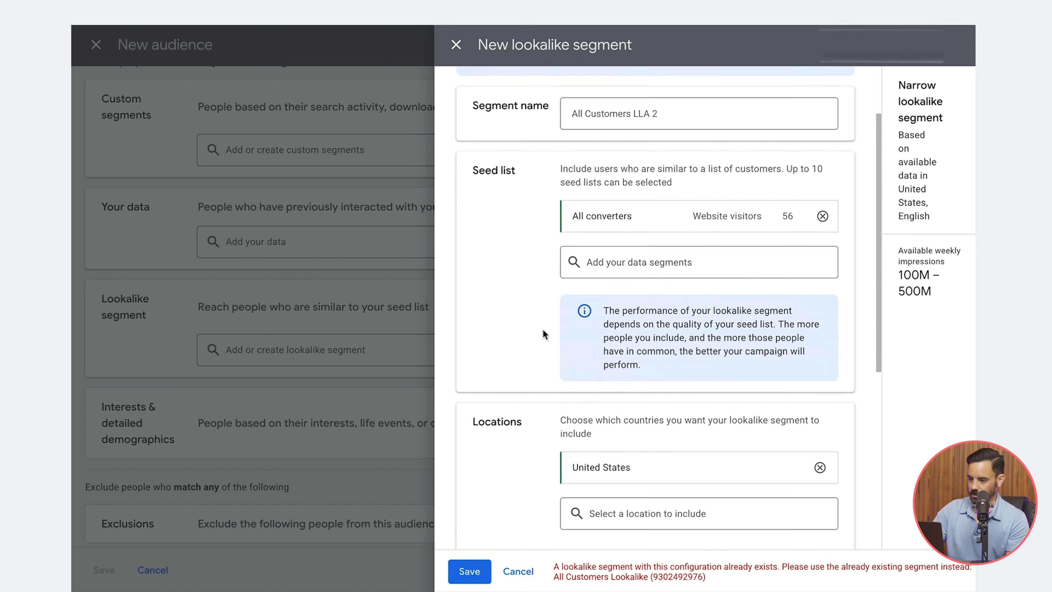
click(671, 177)
key(BackSpace)
text(2.5)
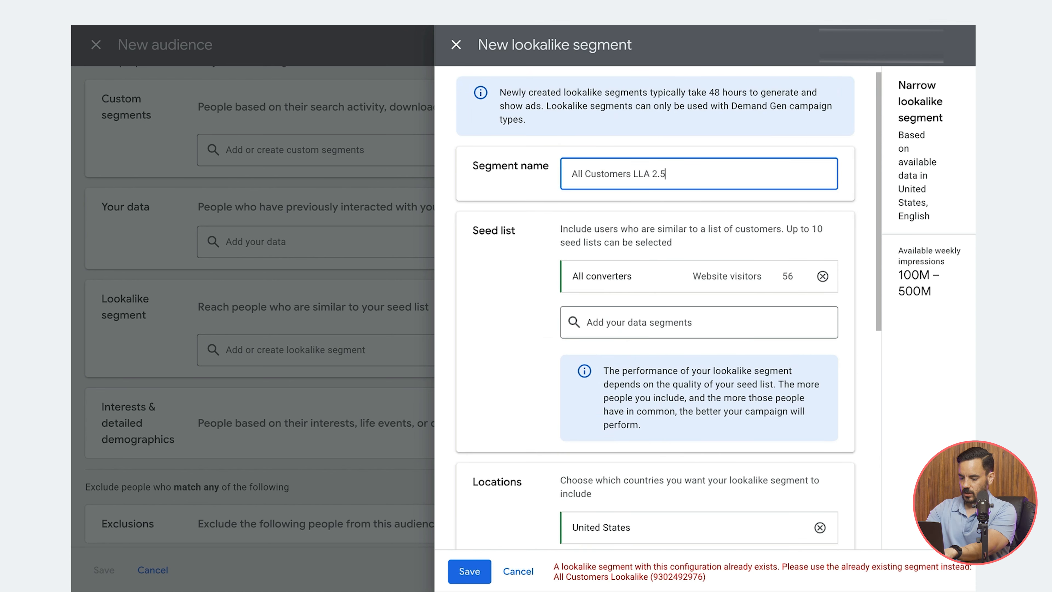
Step: Save the lookalike segment and the new audience that includes it
scroll(558, 335, down, 8)
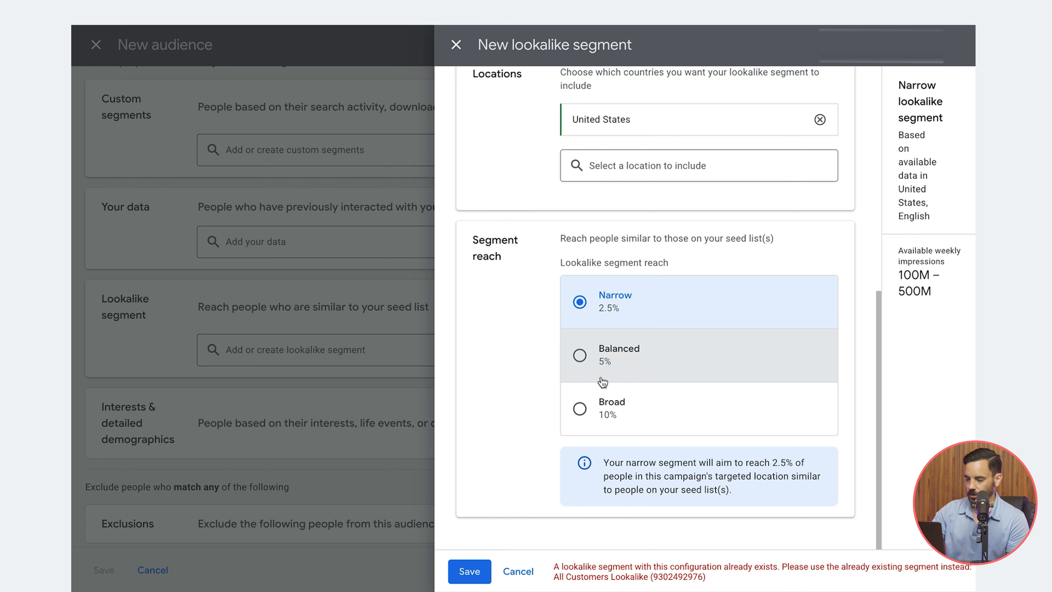
click(465, 571)
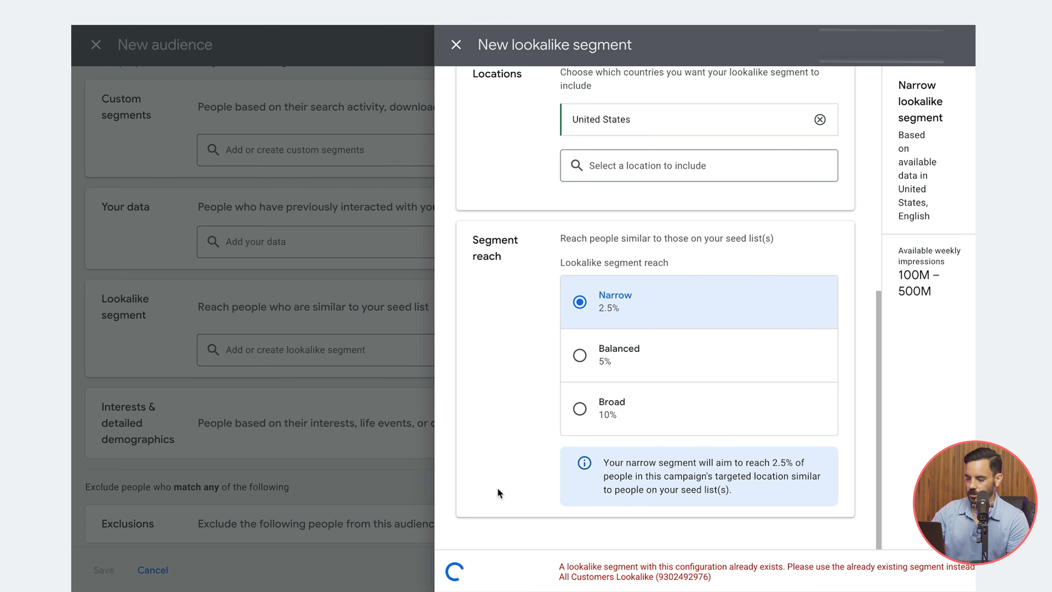
scroll(497, 272, down, 4)
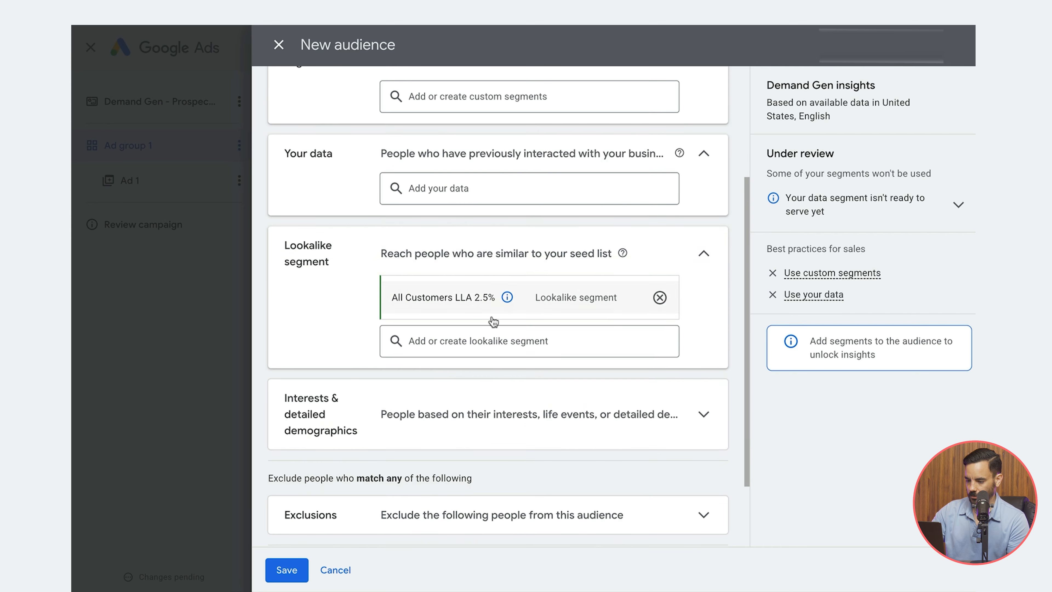
click(286, 570)
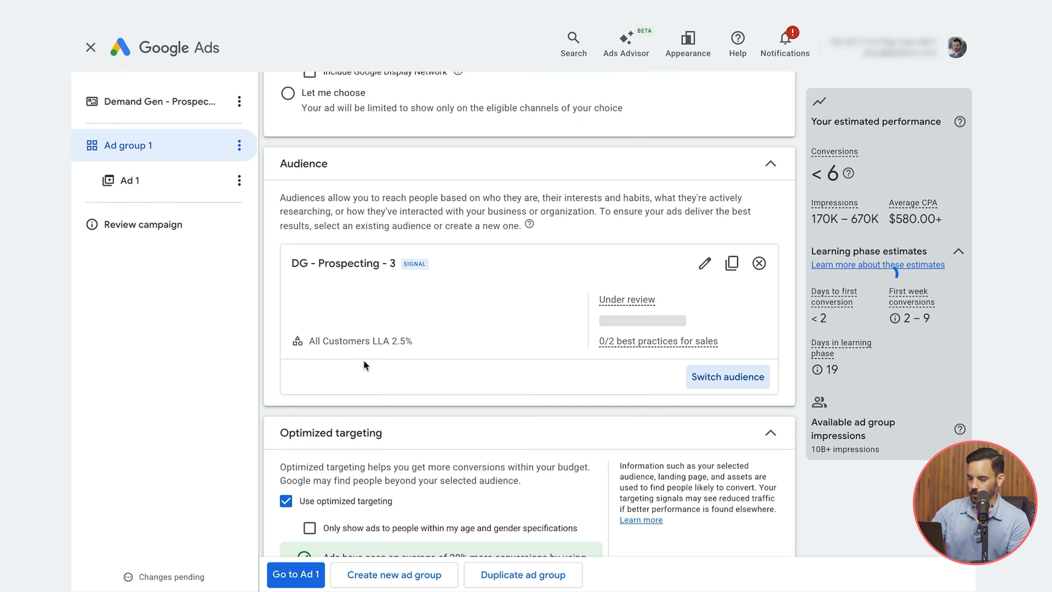
Step: Turn off optimized targeting for Ad group 1
scroll(408, 269, down, 1)
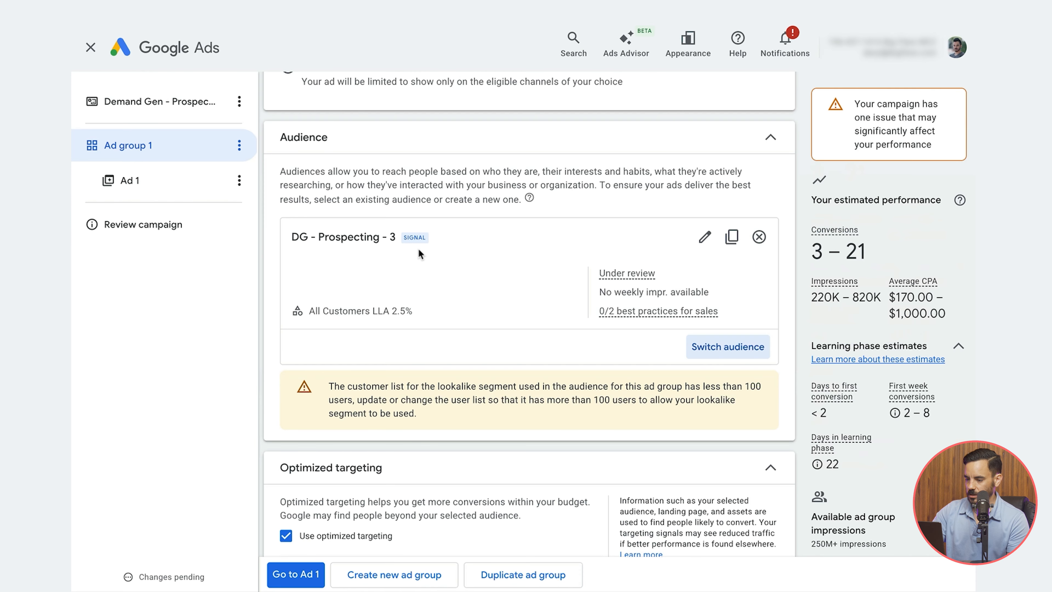
scroll(419, 248, down, 4)
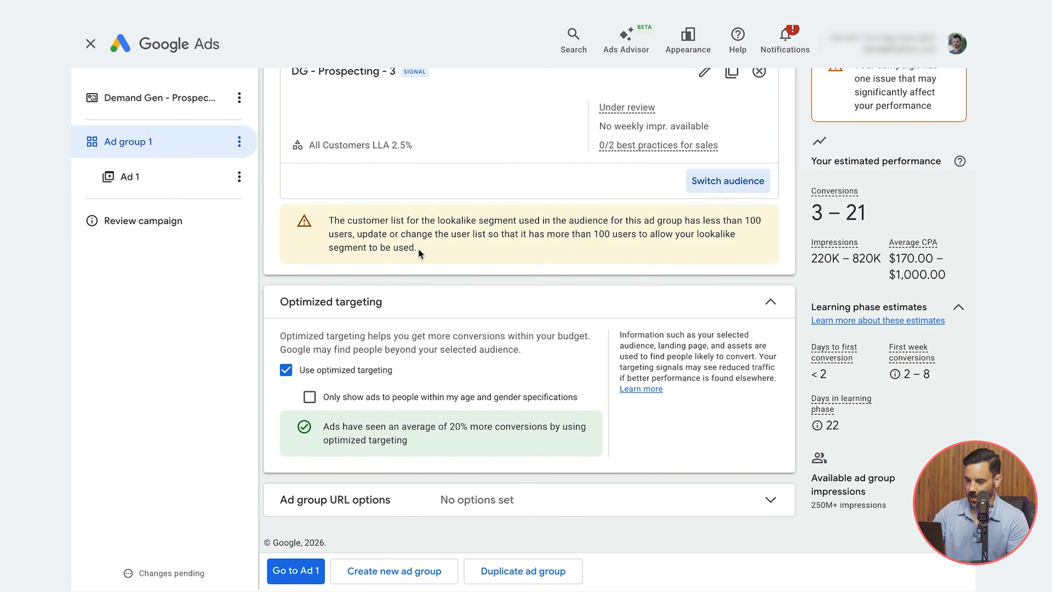
click(289, 372)
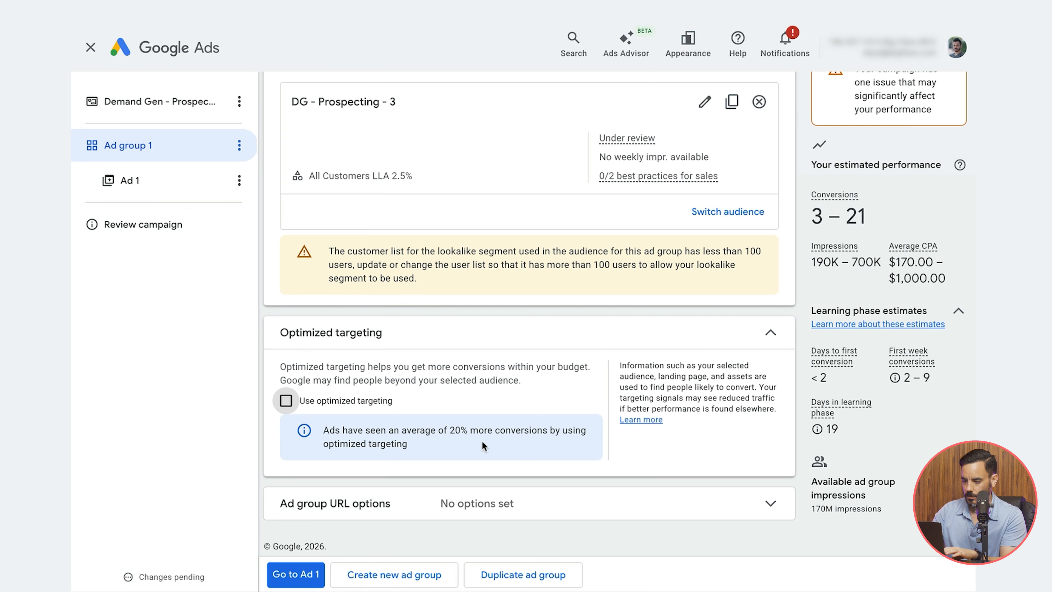
Step: Proceed to Ad 1 and set its type to Video and products ad
click(296, 574)
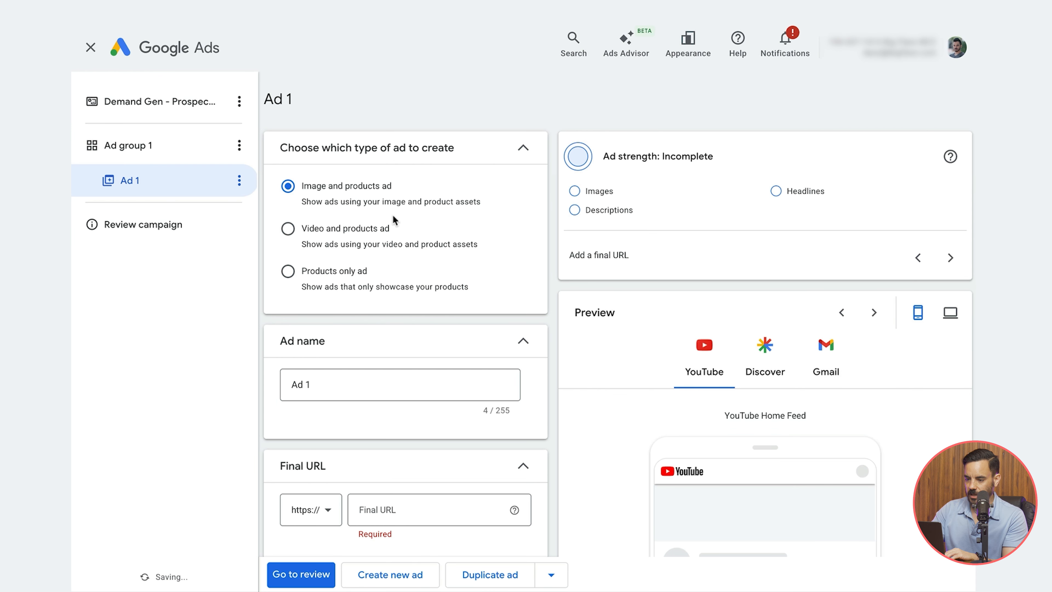
click(335, 233)
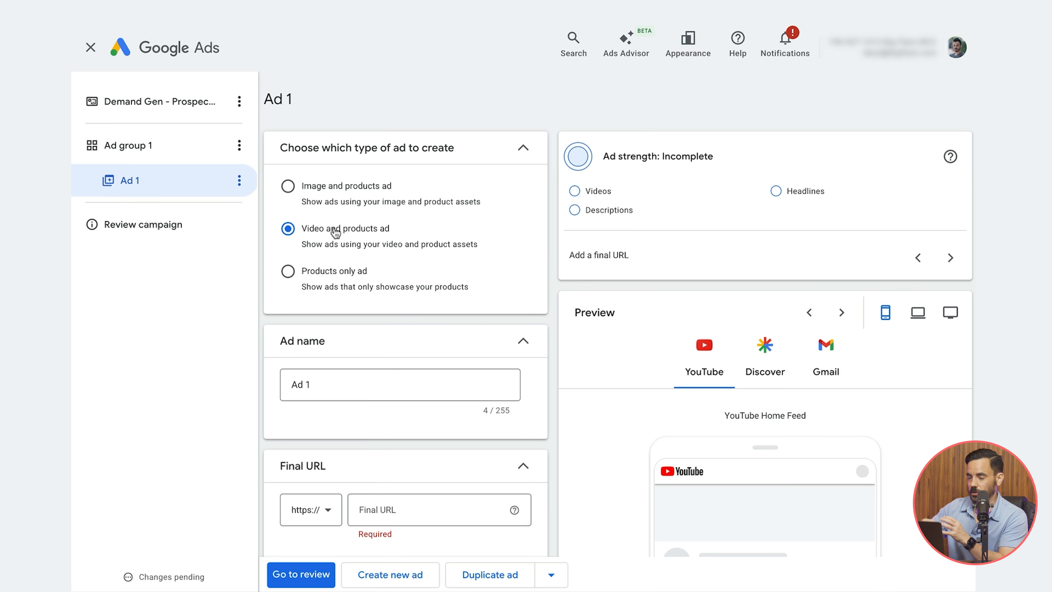
scroll(336, 231, down, 4)
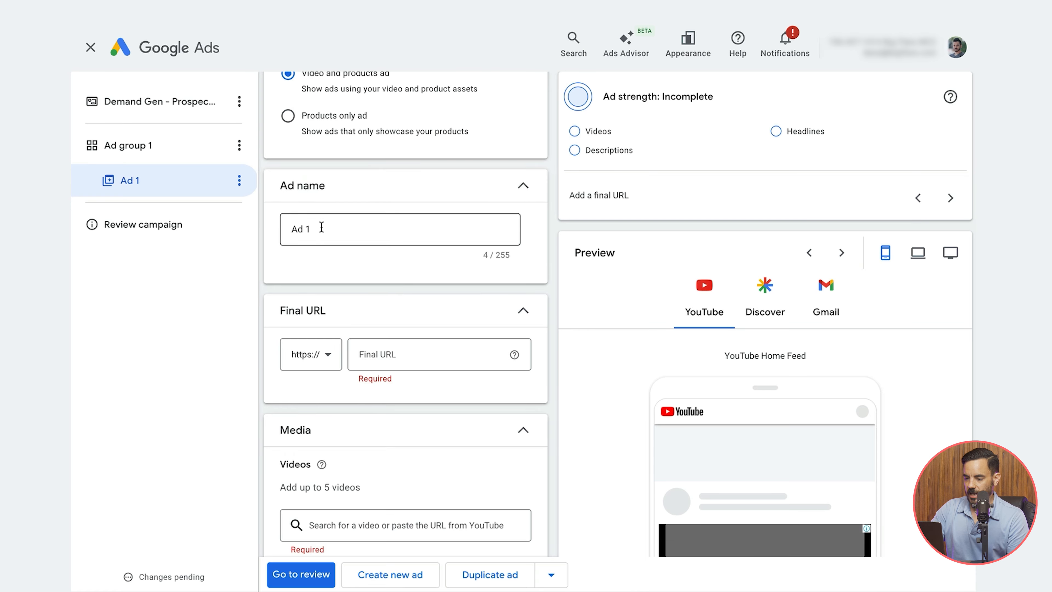
scroll(321, 227, down, 3)
click(378, 244)
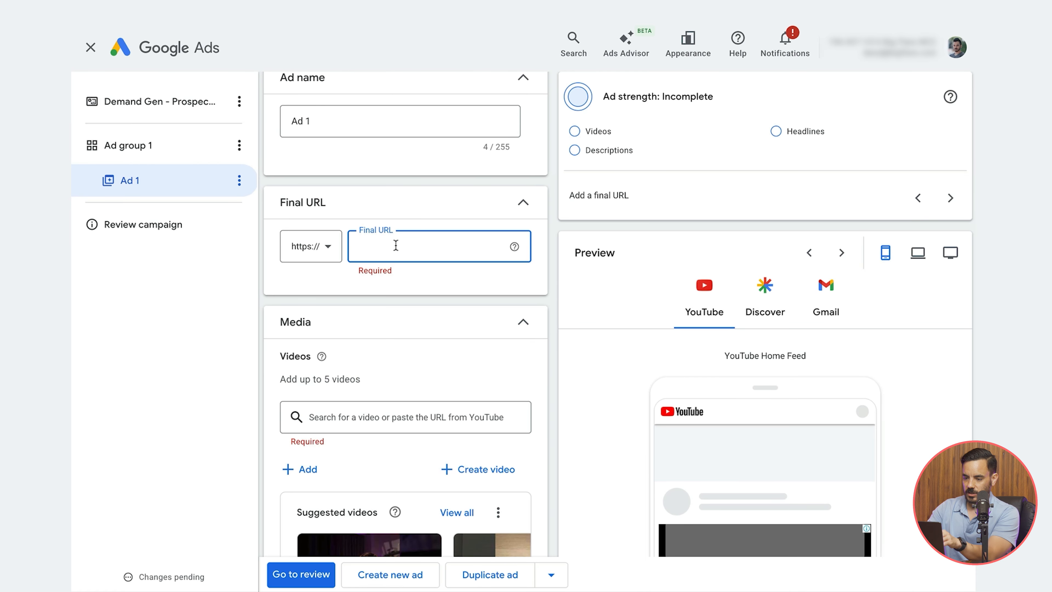
text(xnote.ai)
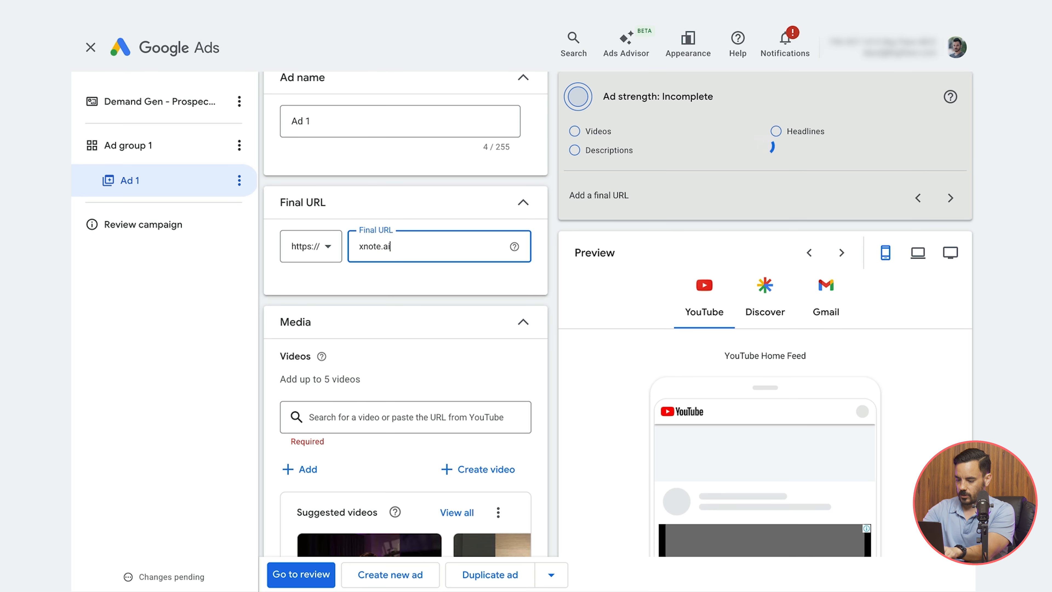
click(369, 296)
scroll(369, 297, down, 2)
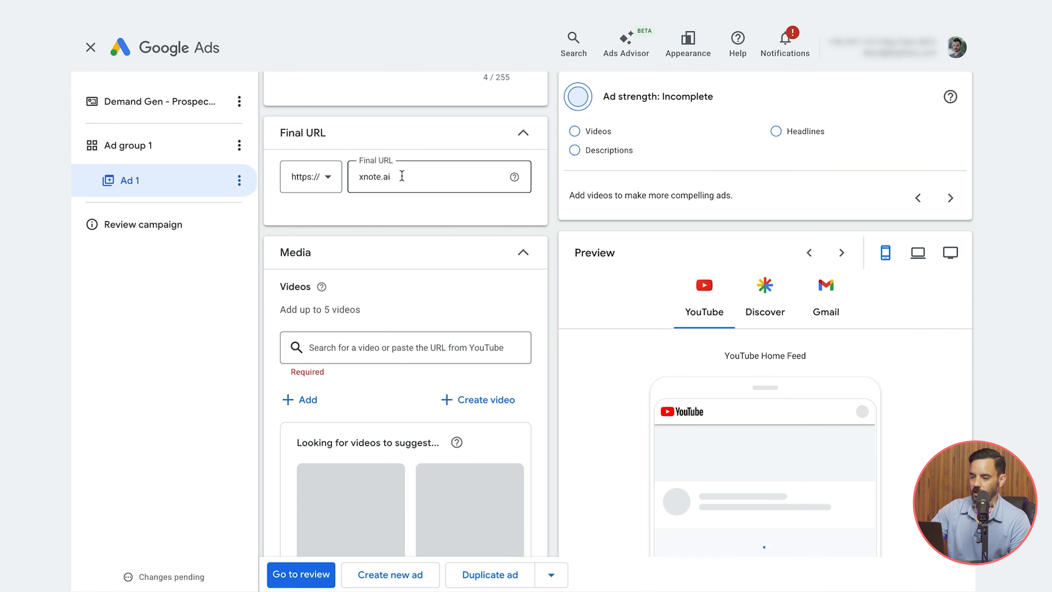
Step: Duplicate Ad 1 within Ad group 1, keeping the same video and products ad type
scroll(402, 174, down, 1)
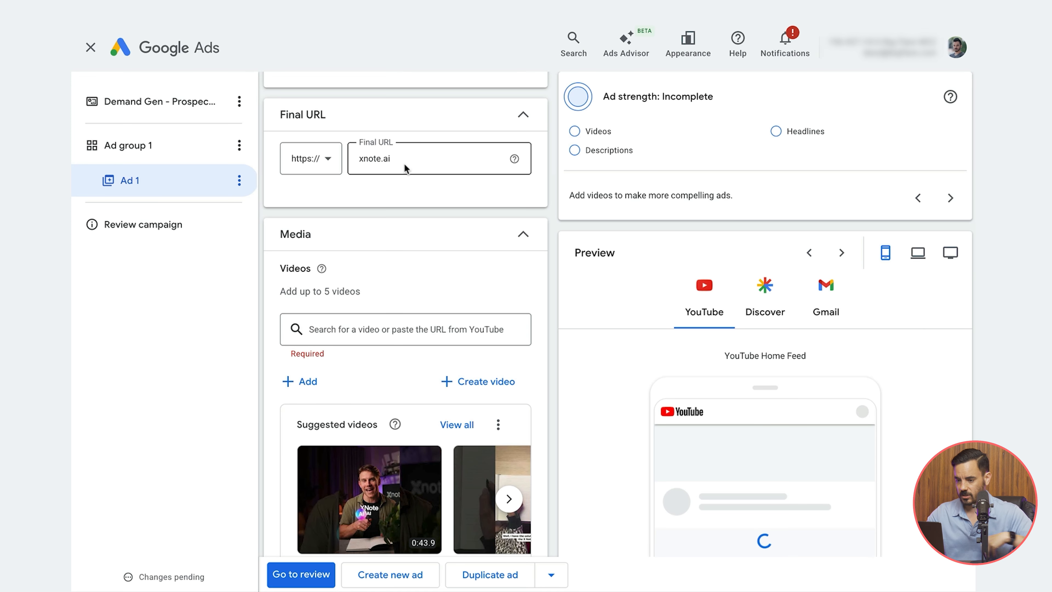
scroll(418, 199, down, 2)
scroll(389, 203, down, 1)
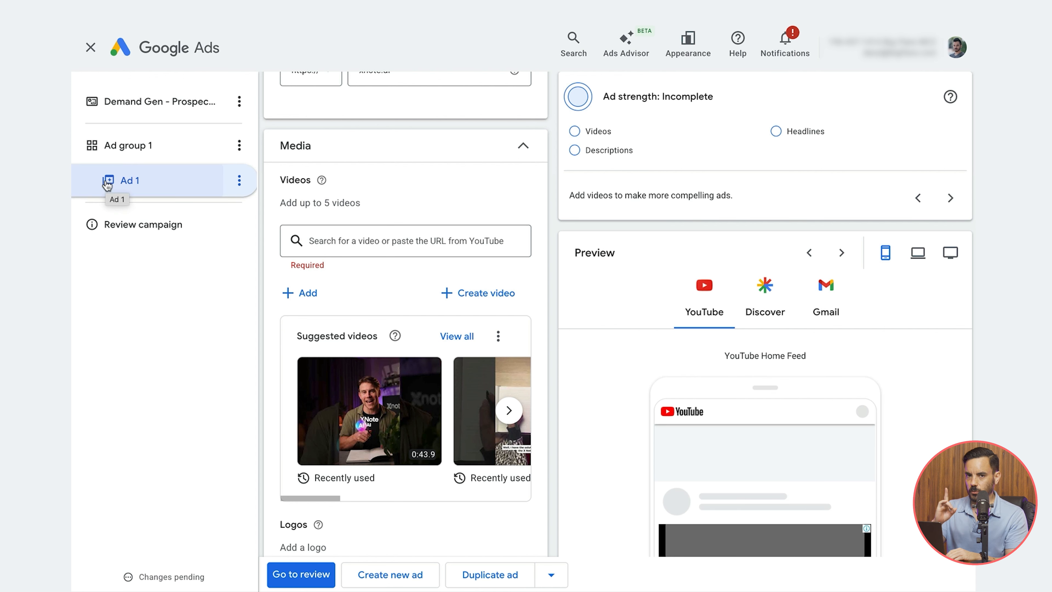
click(239, 180)
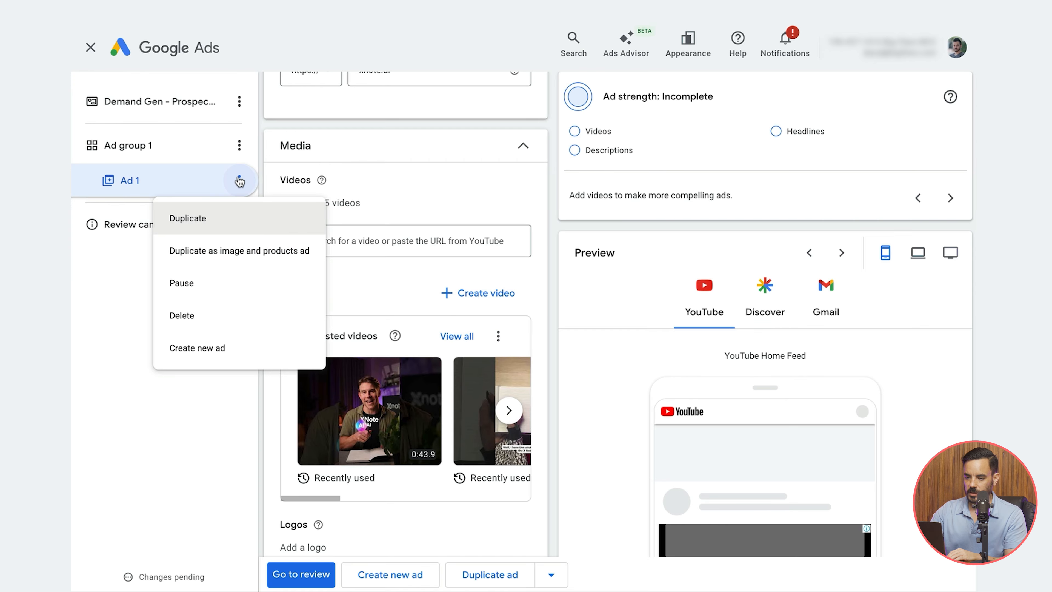
click(234, 218)
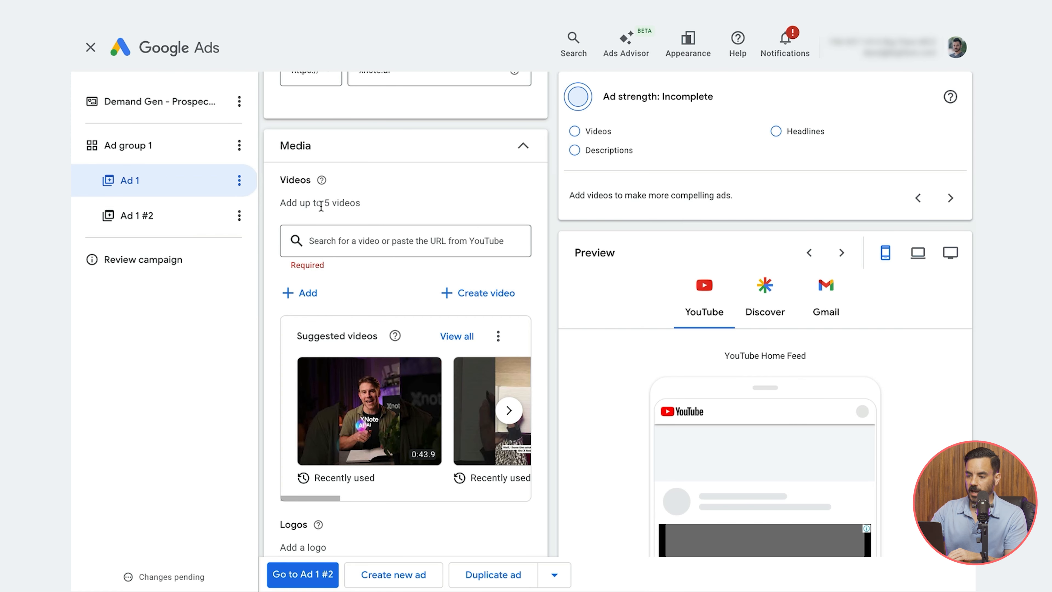